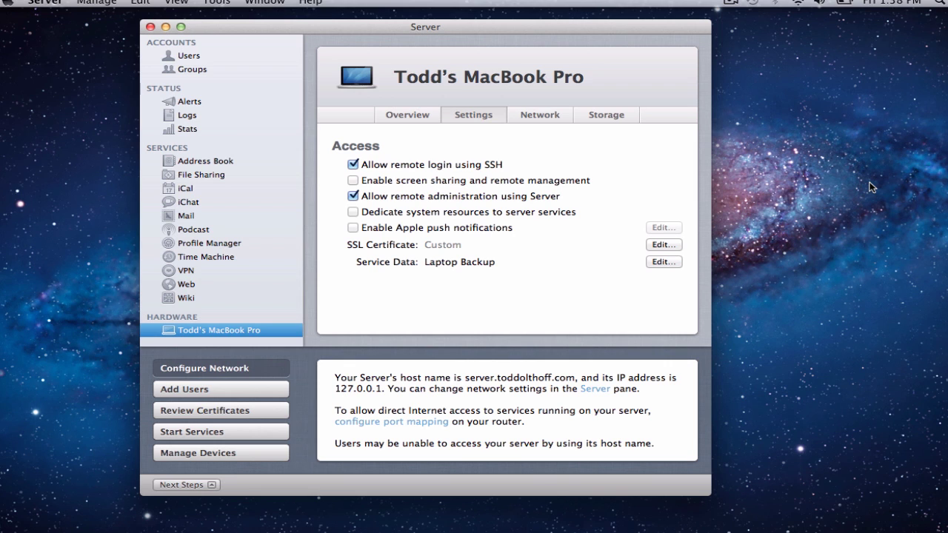
Enable Apple push notifications and open the web form for creating an organization's Apple ID.
left_click(353, 228)
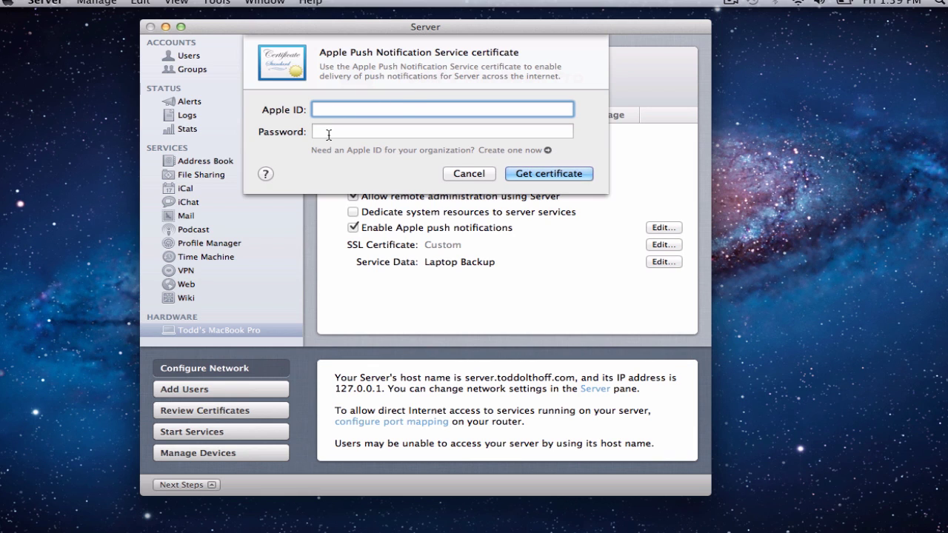
left_click(548, 152)
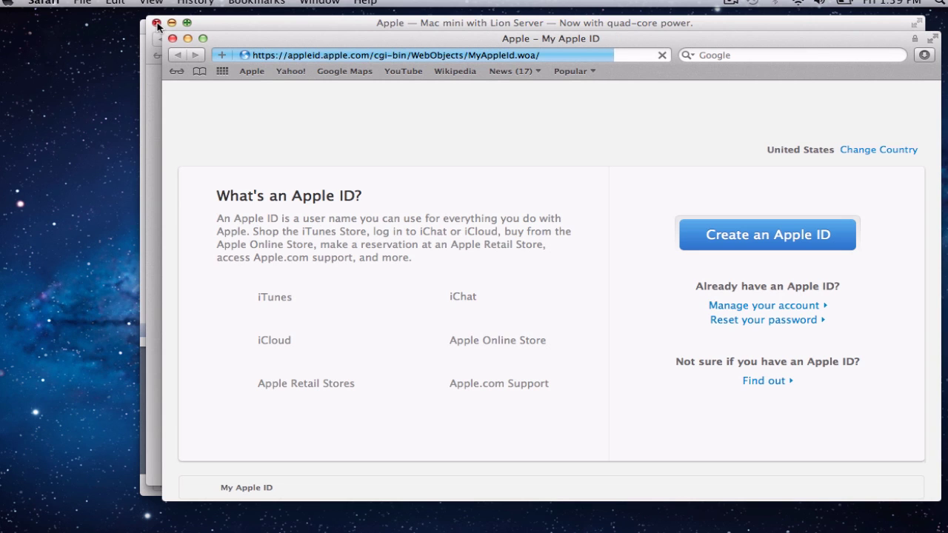
left_click(156, 23)
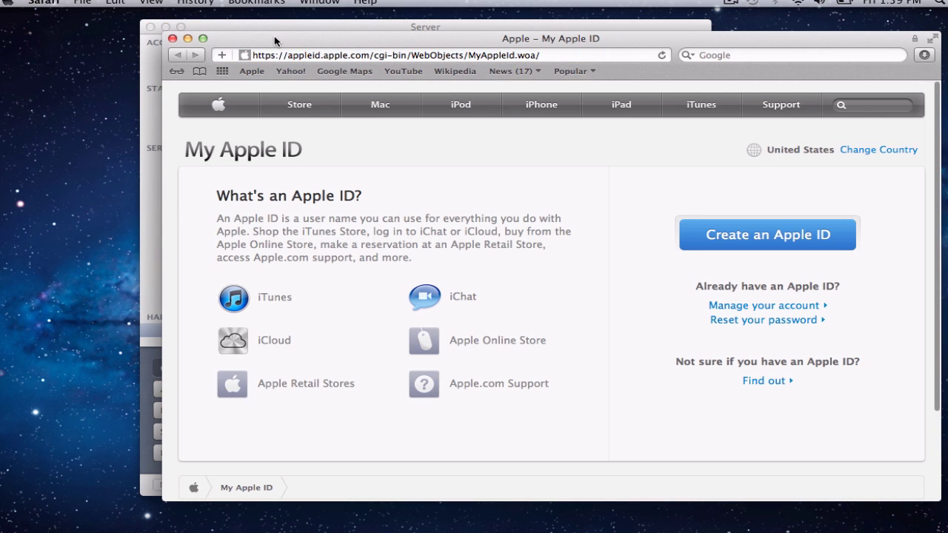
left_click_drag(275, 38, 167, 14)
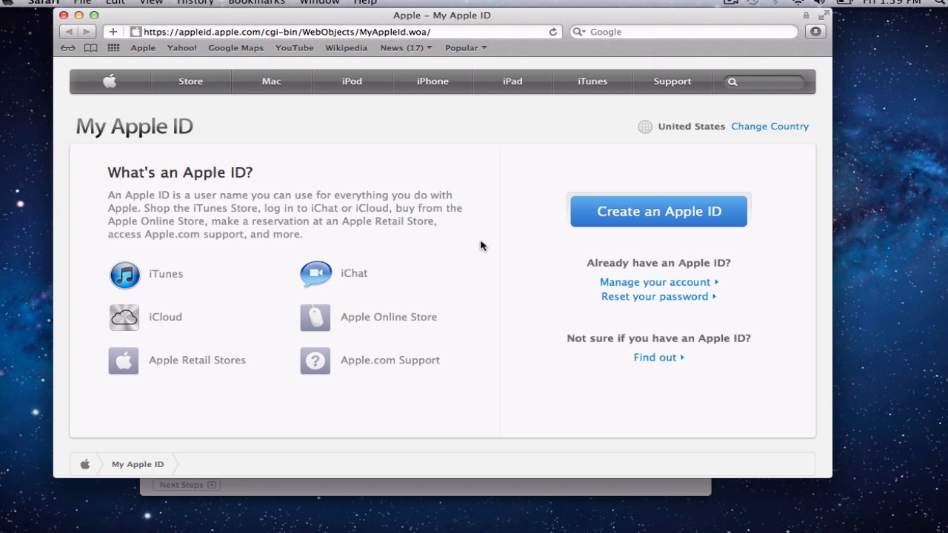
left_click(661, 214)
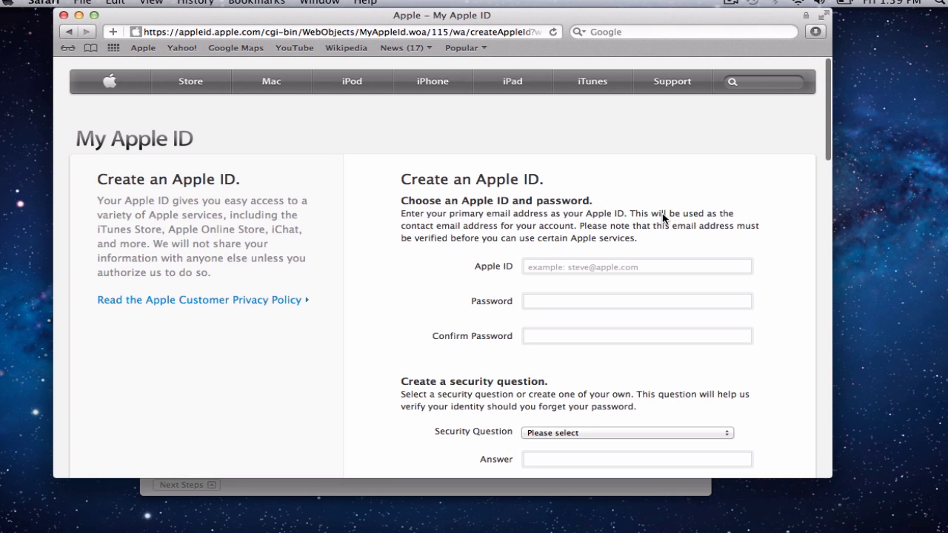
Review the Create an Apple ID form from the account fields to the terms agreement, and close the web page.
scroll(663, 217, "down", 3)
scroll(663, 219, "down", 1)
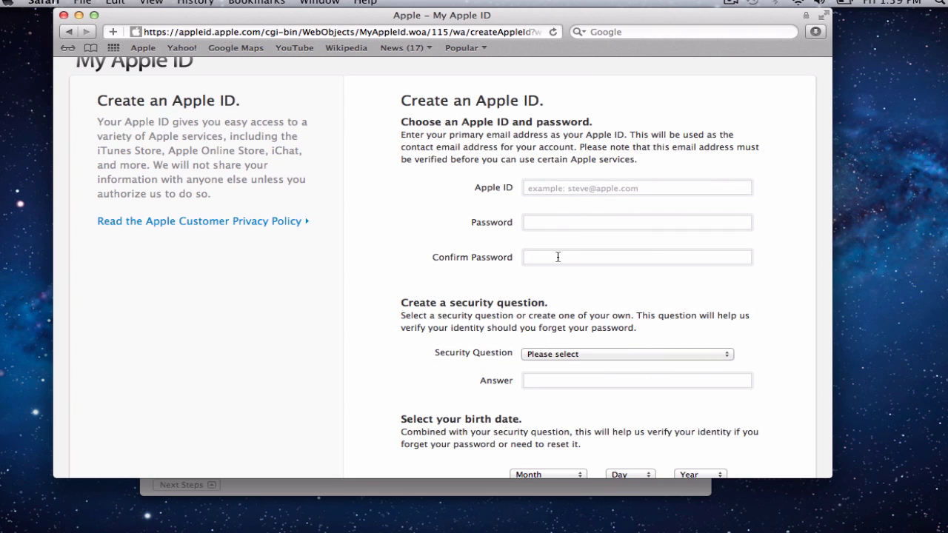
scroll(557, 257, "down", 5)
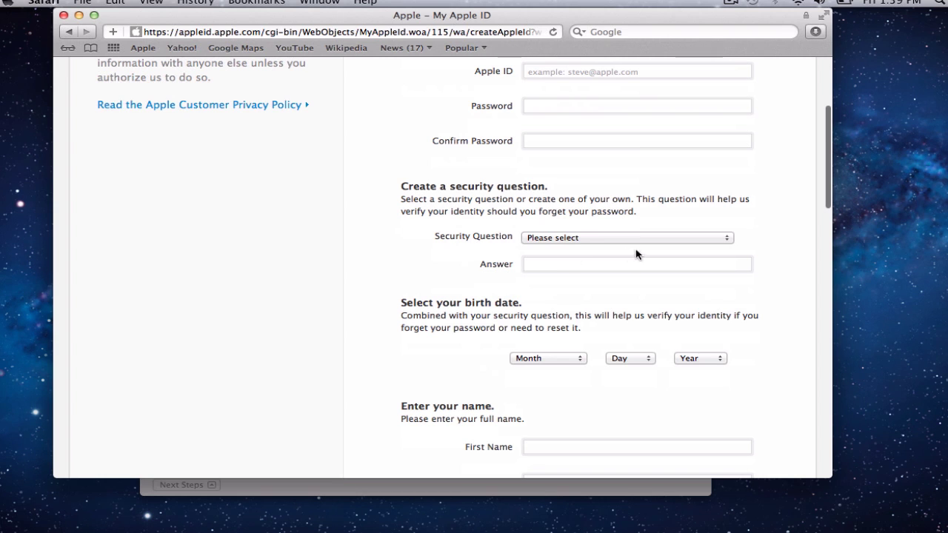
left_click(729, 239)
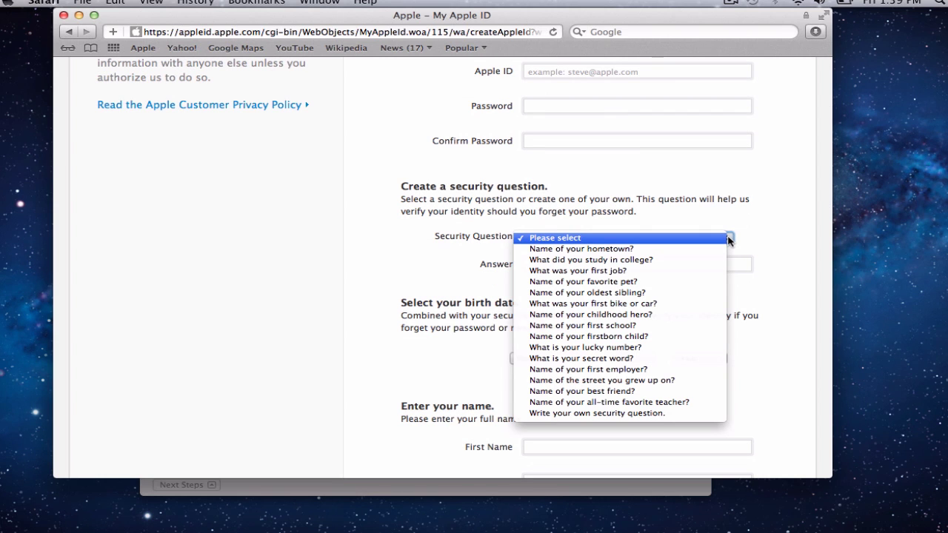
left_click(765, 237)
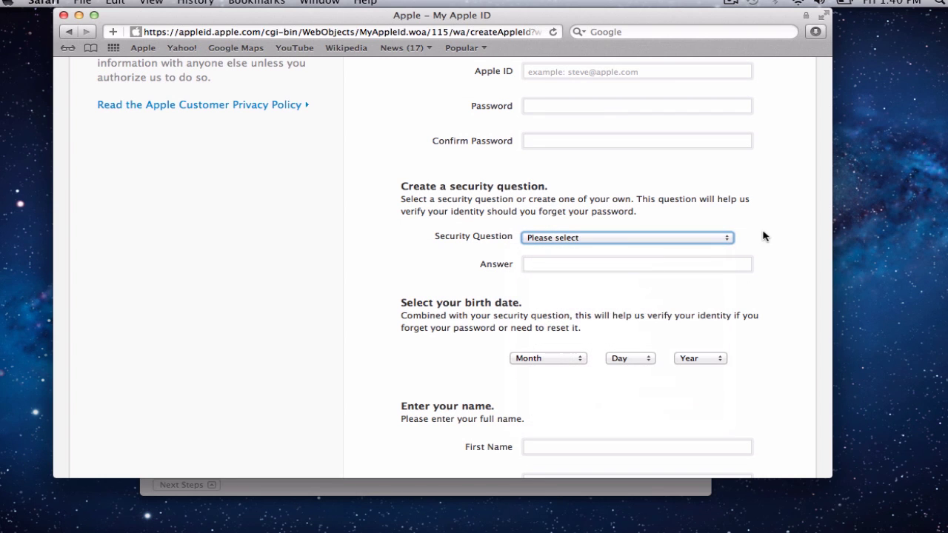
scroll(600, 368, "down", 7)
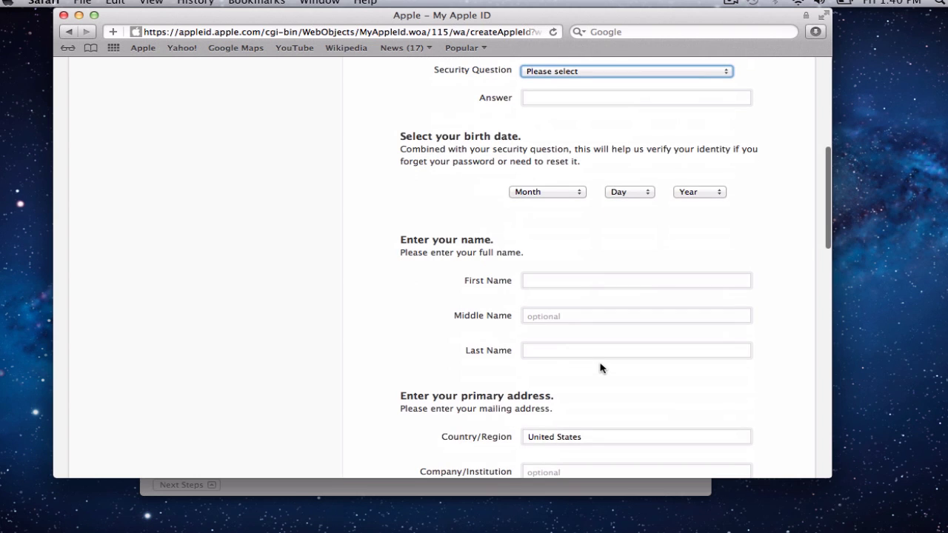
scroll(600, 368, "down", 10)
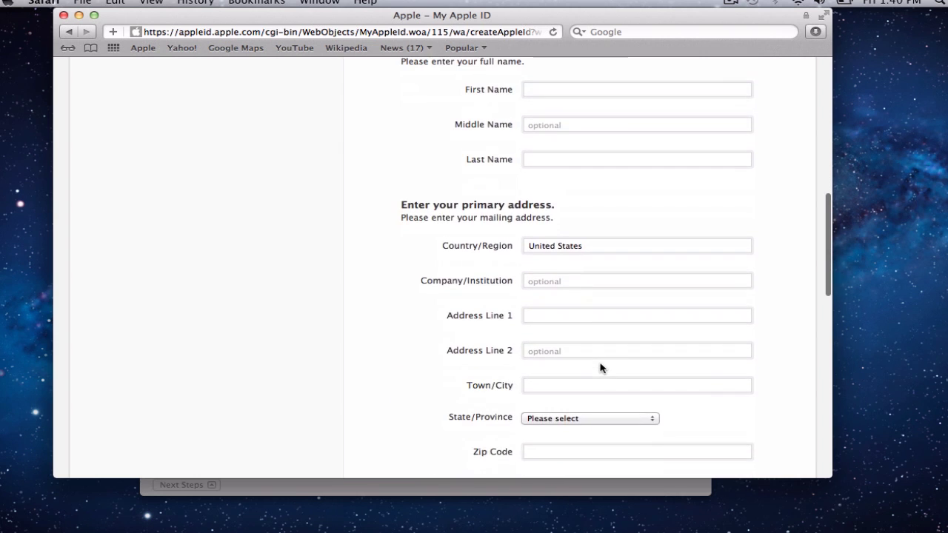
scroll(601, 368, "down", 10)
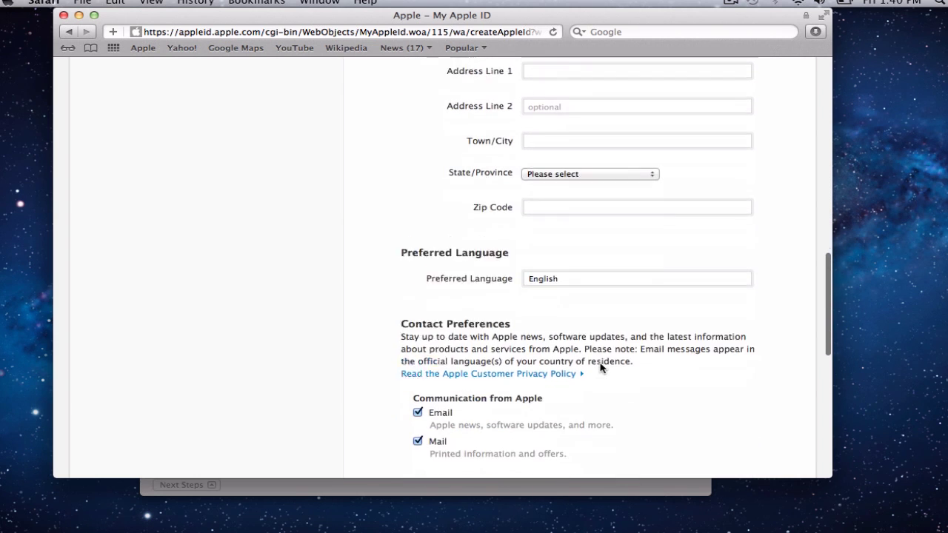
scroll(600, 368, "down", 7)
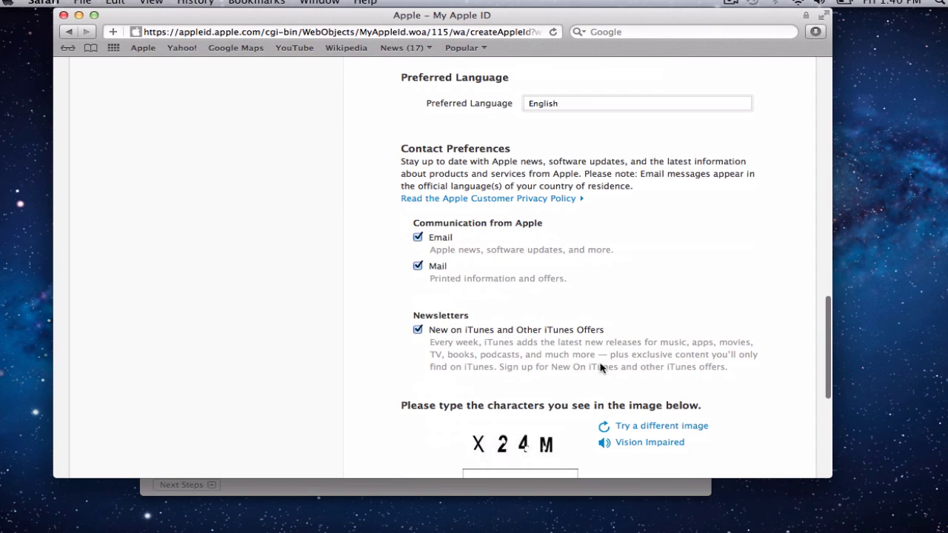
scroll(600, 368, "down", 6)
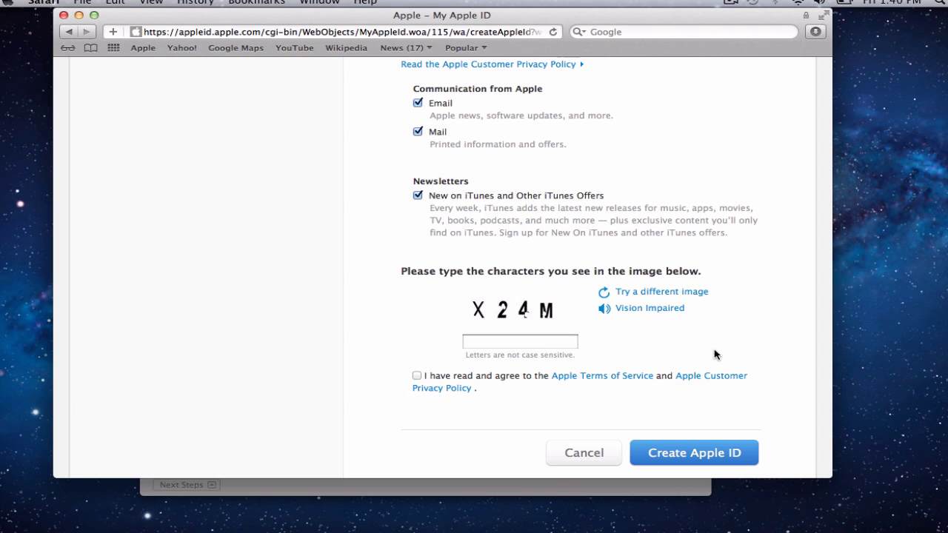
left_click(64, 14)
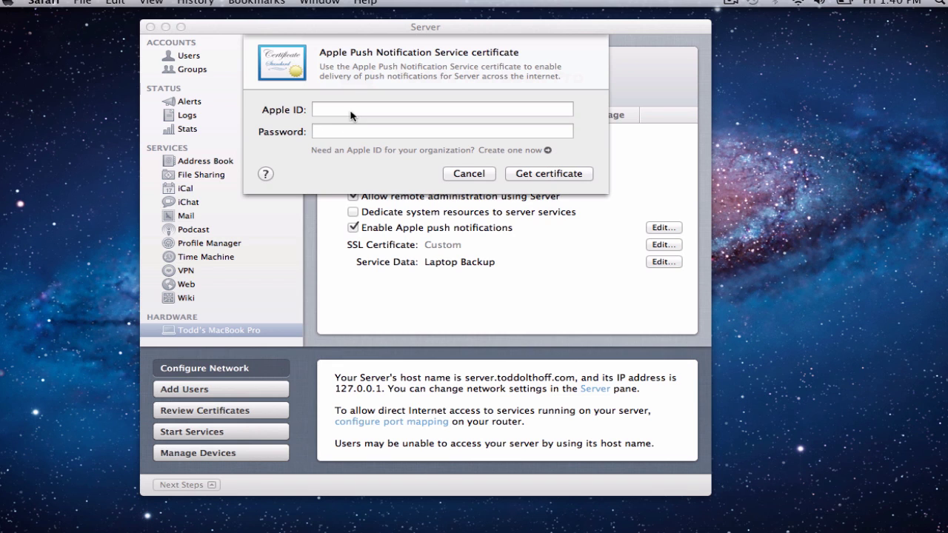
Enter the Apple ID and its password, and request the Apple Push Notification Service certificate.
left_click(351, 109)
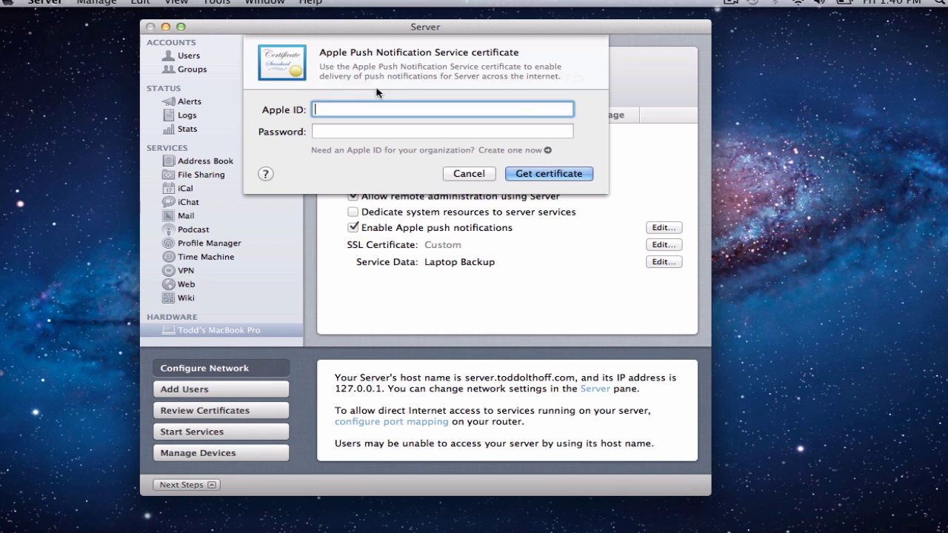
key("super+v")
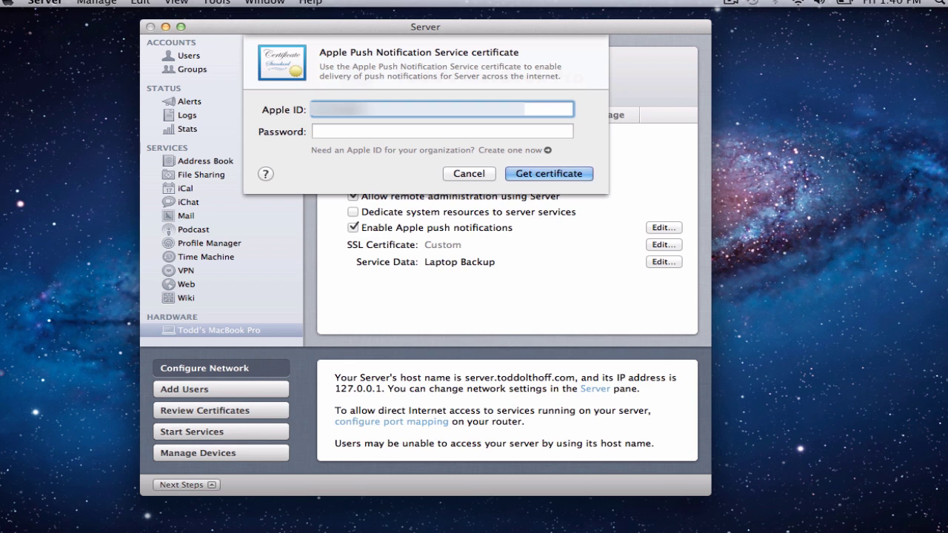
key("Tab")
type("•••••••")
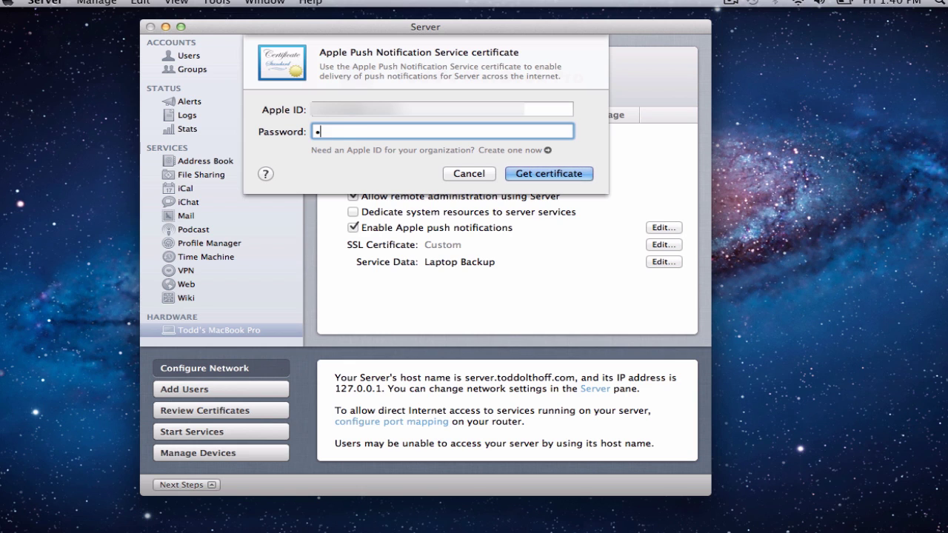
type("••••")
left_click(531, 171)
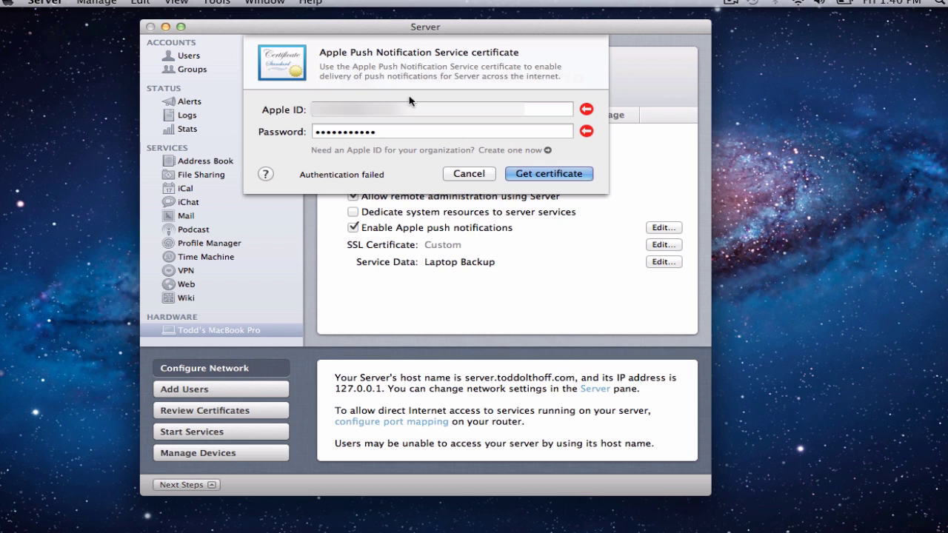
Request the push notification certificate again for the Apple ID and accept the issued certificate.
triple_click(351, 110)
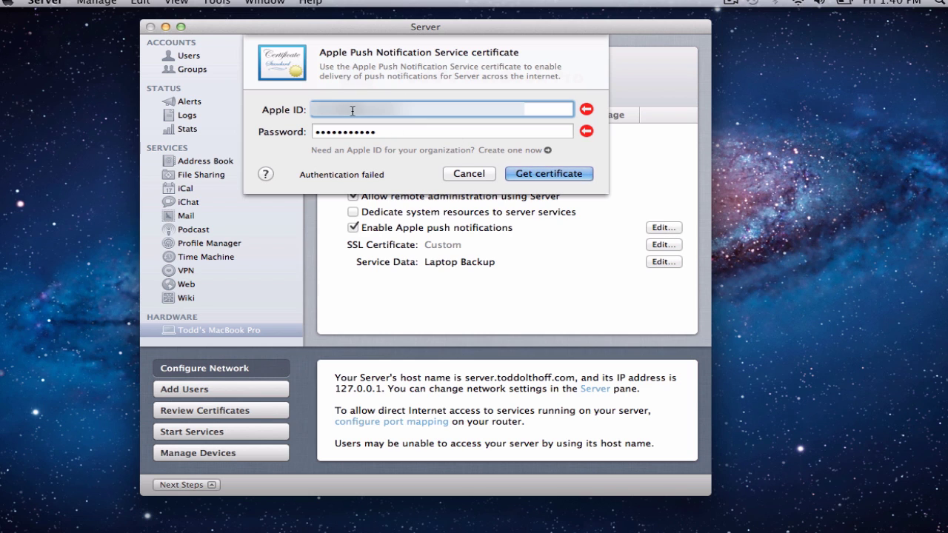
left_click(548, 174)
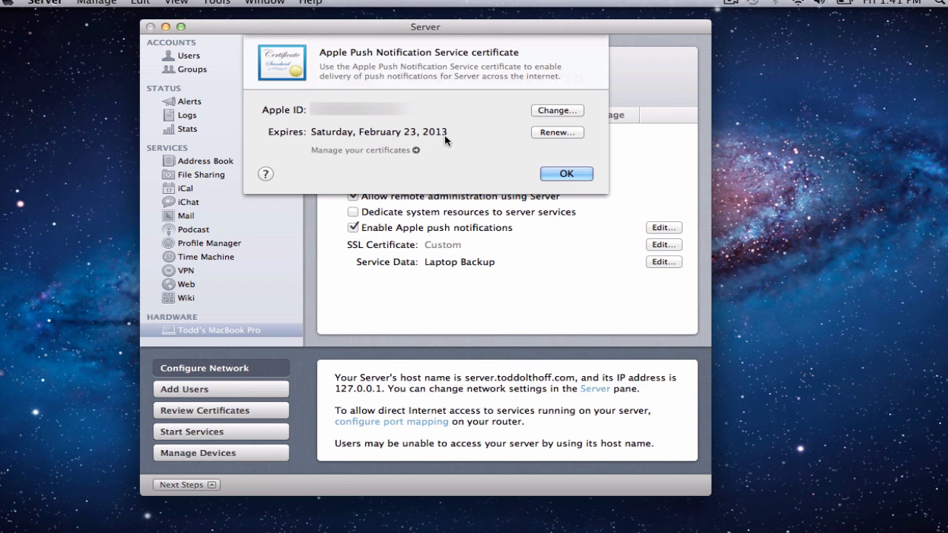
left_click(564, 172)
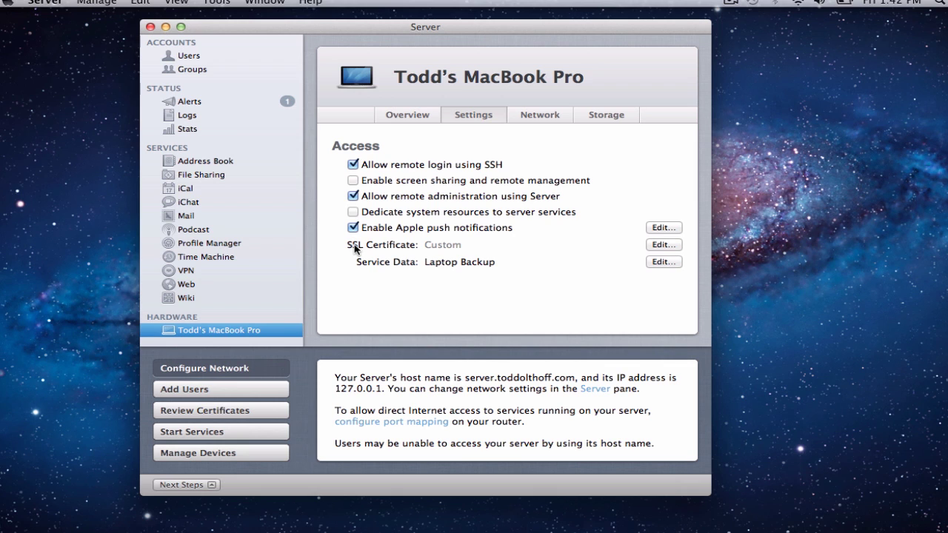
Open the SSL certificate settings, check the certificates offered for the services, and open Manage Certificates.
left_click(663, 244)
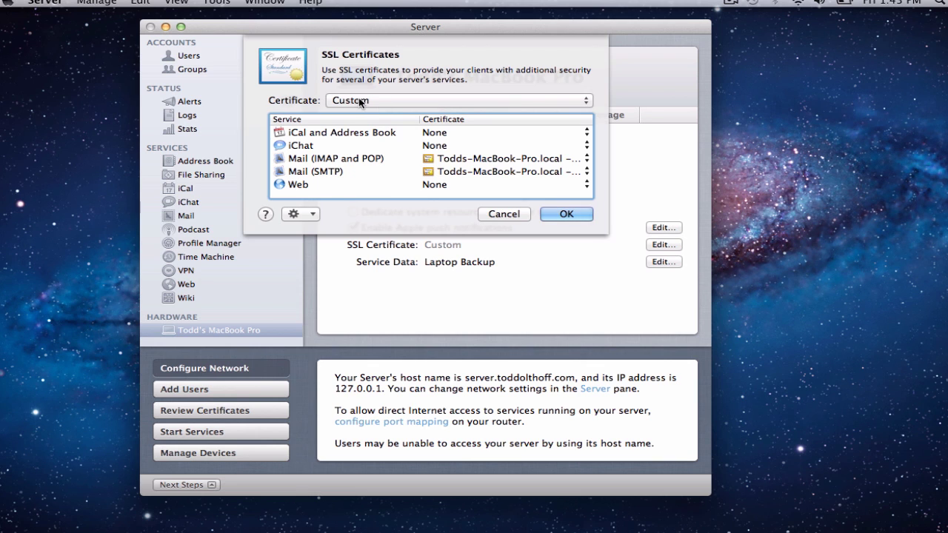
left_click(586, 102)
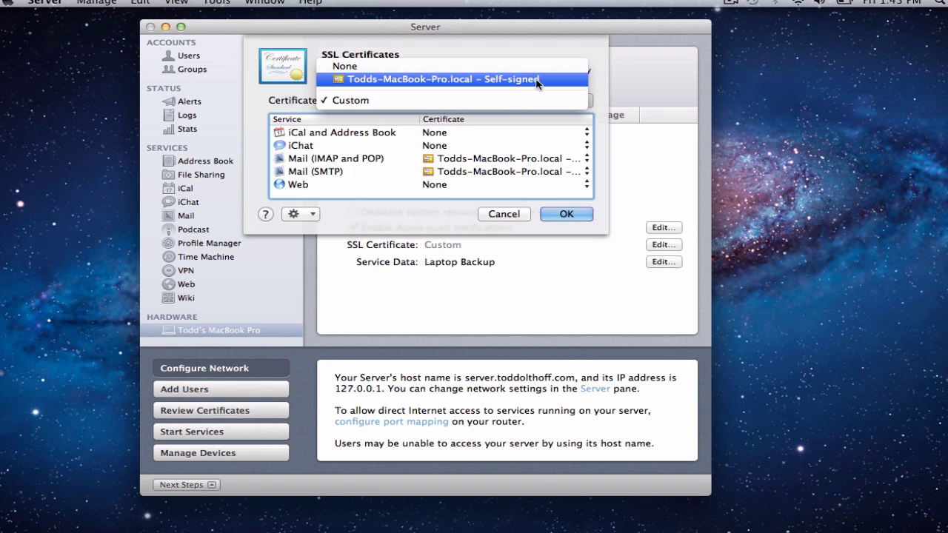
left_click(608, 106)
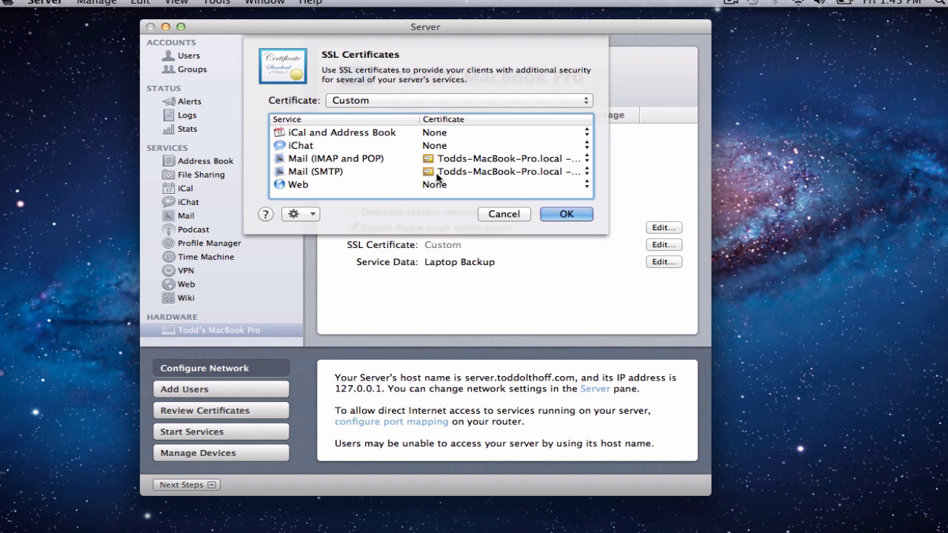
left_click(313, 215)
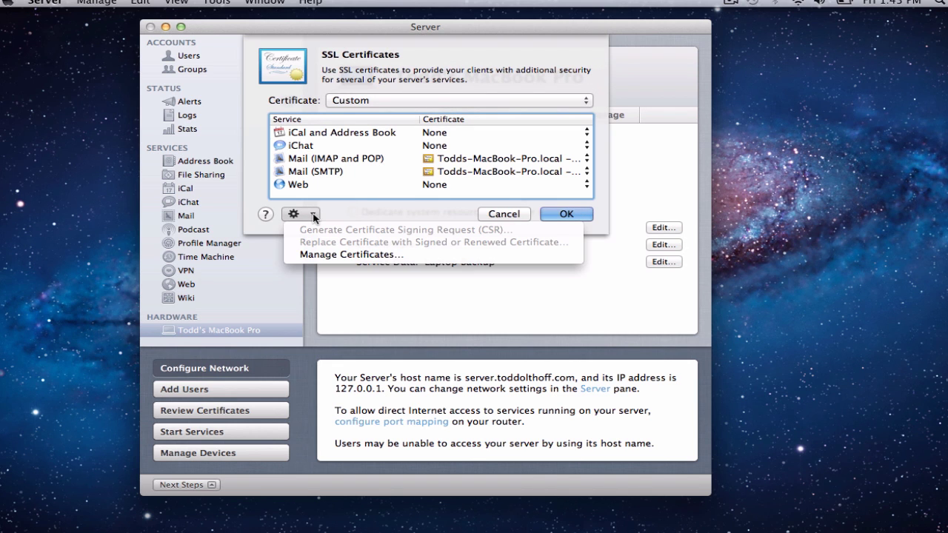
left_click(328, 255)
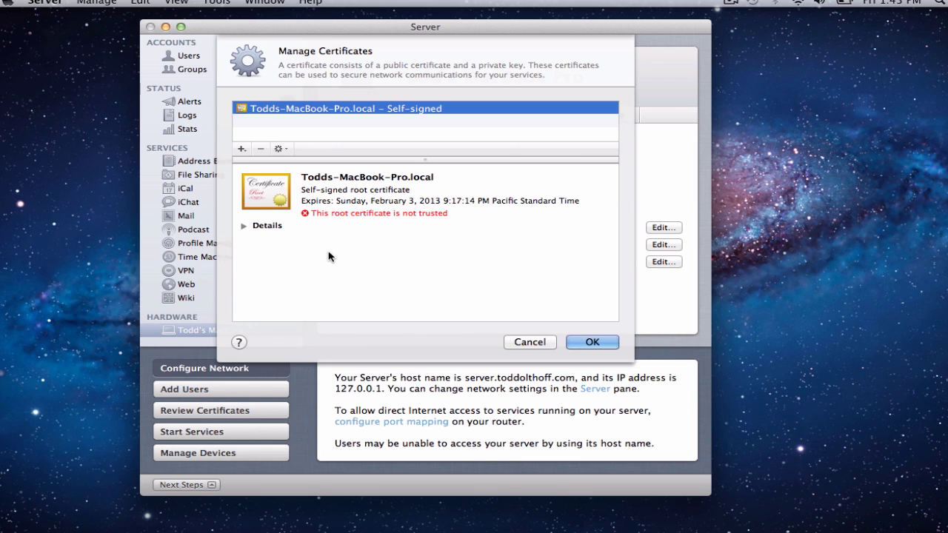
Examine the details of the self-signed Todds-MacBook-Pro.local certificate and collapse them again.
left_click(243, 227)
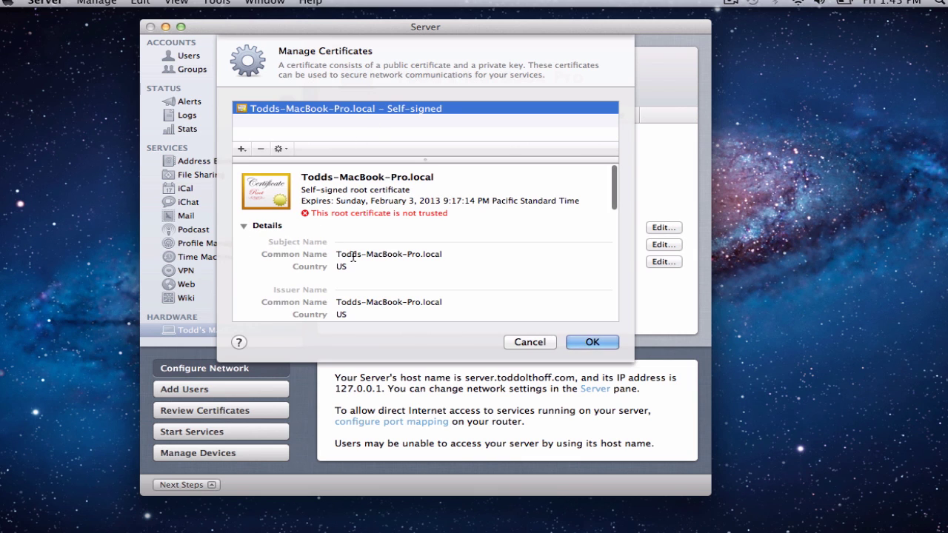
scroll(348, 254, "down", 5)
scroll(353, 256, "down", 4)
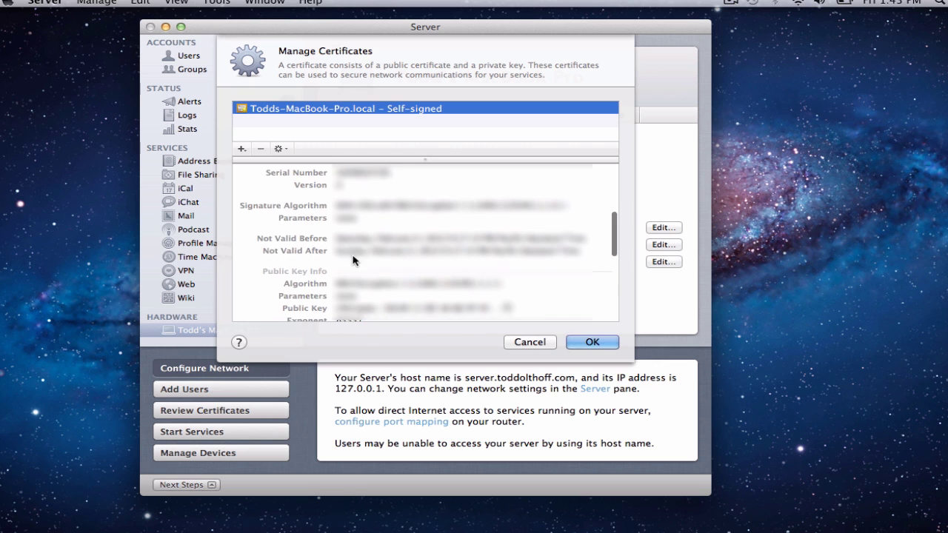
scroll(353, 260, "up", 10)
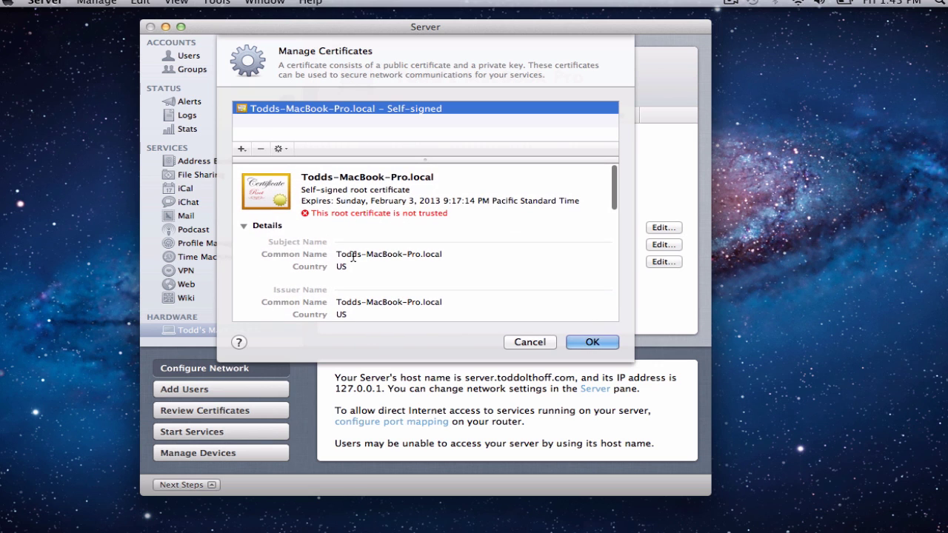
left_click(243, 225)
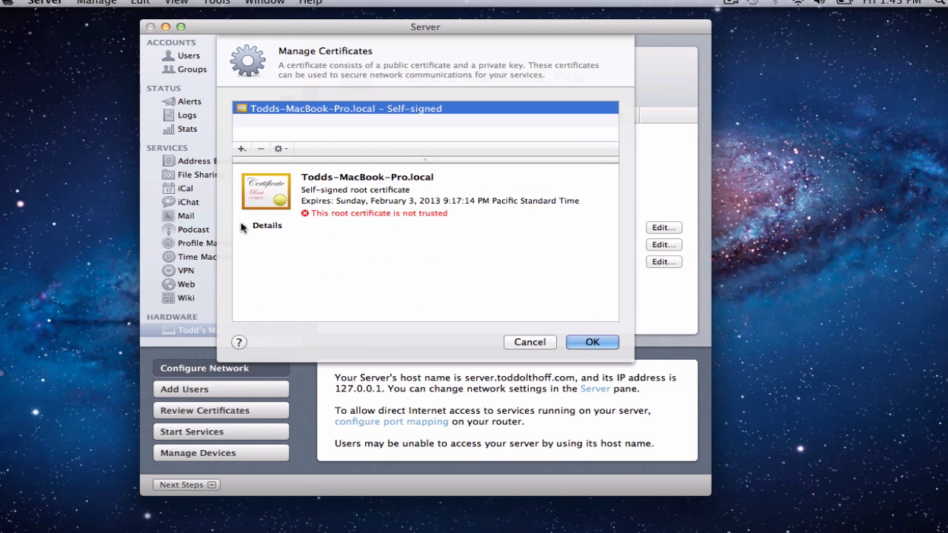
Check the options for signing or replacing the existing certificate, and start creating a new certificate identity.
left_click(284, 149)
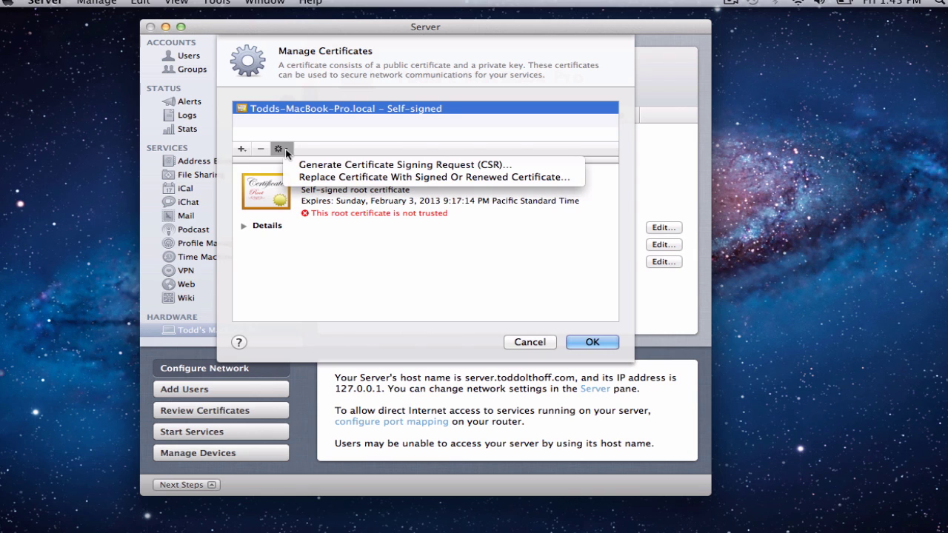
left_click(280, 149)
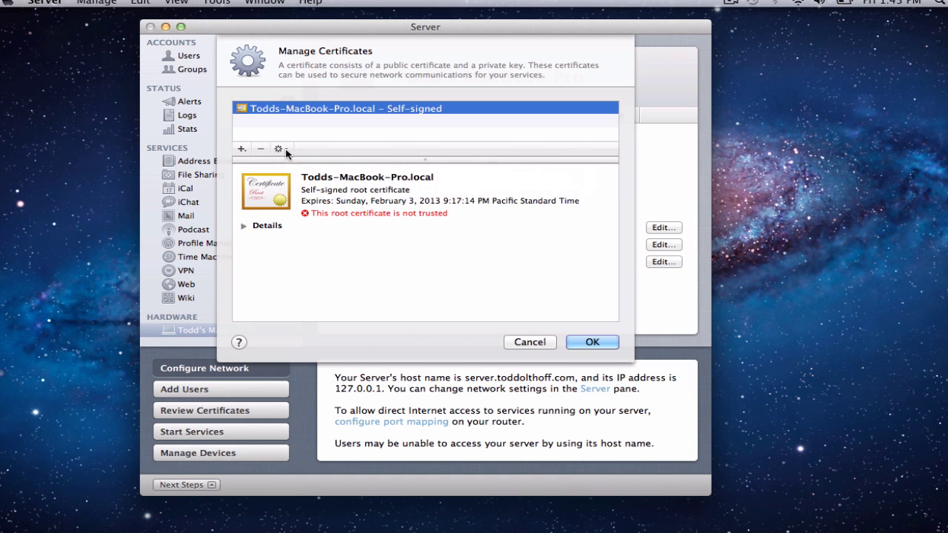
left_click(243, 149)
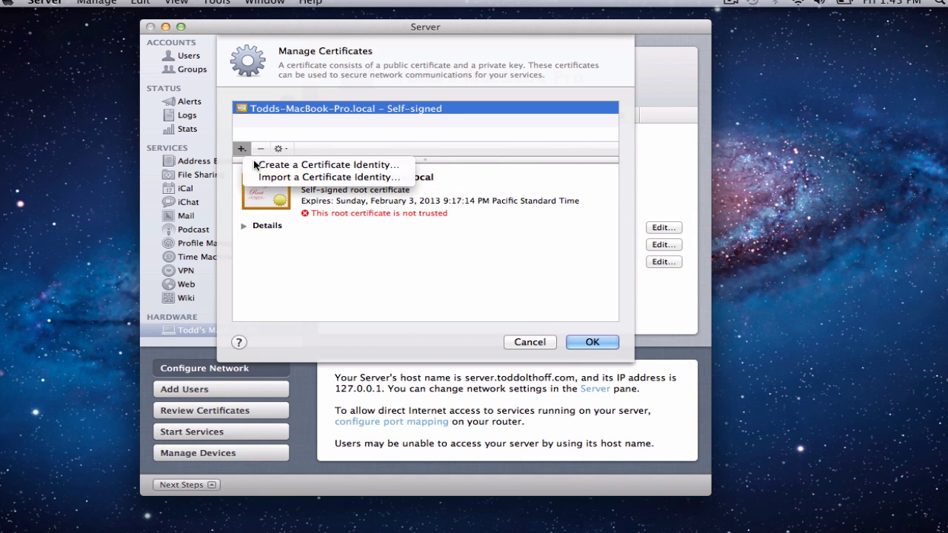
left_click(256, 165)
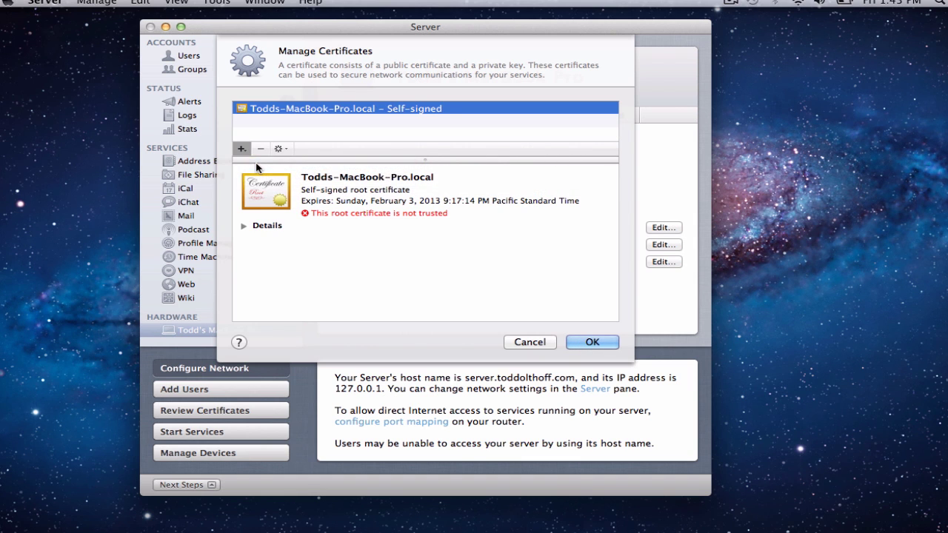
key("Return")
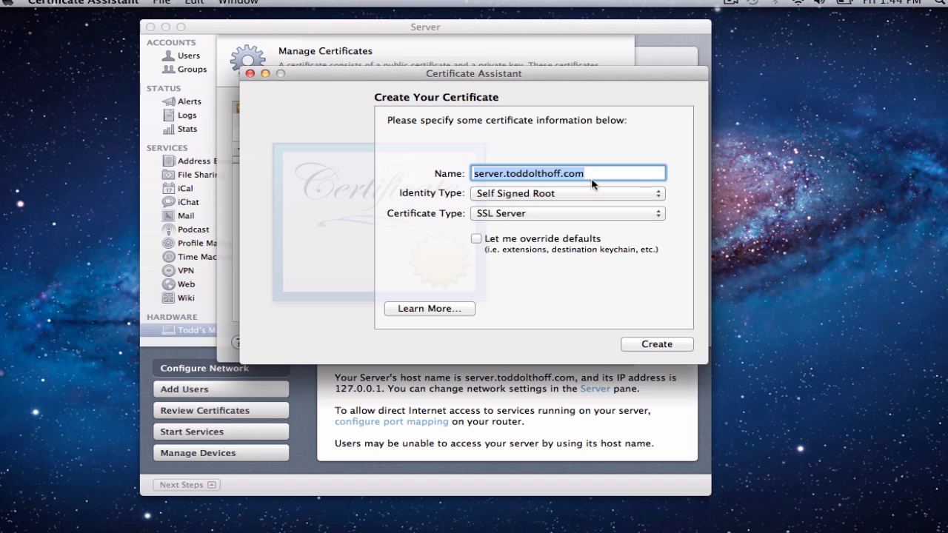
Check the identity types and certificate types offered for the new certificate, keeping Self Signed Root and SSL Server.
left_click(659, 195)
left_click(659, 215)
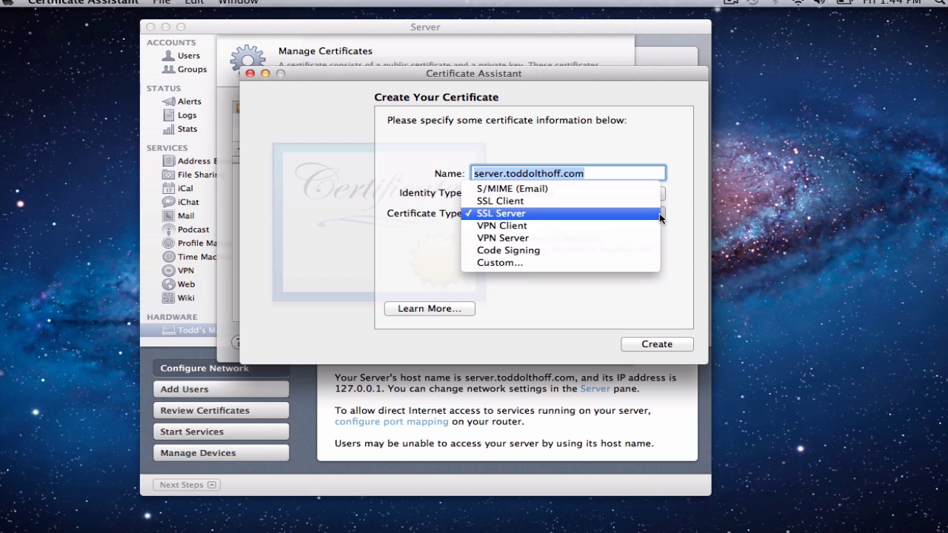
left_click(683, 242)
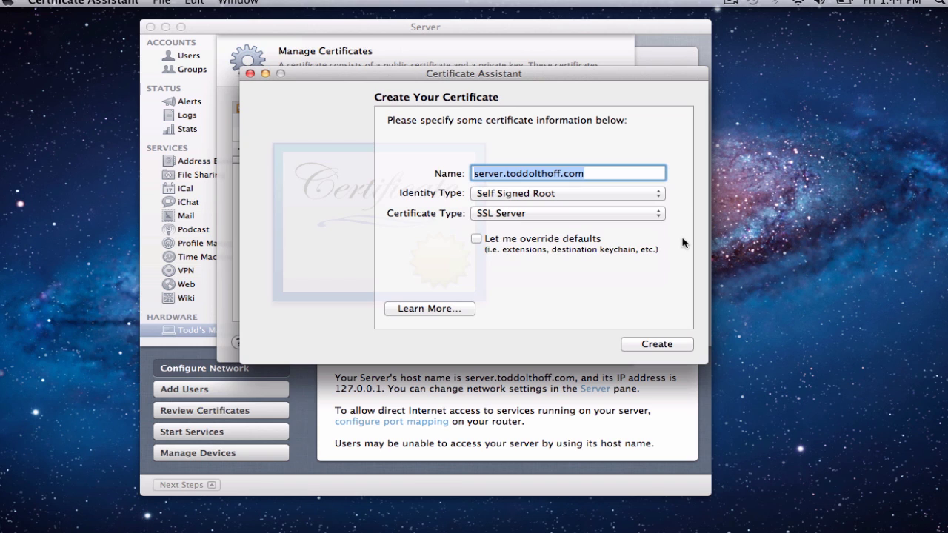
Remove the "server." prefix from the new certificate's name and enter it again.
left_click(506, 173)
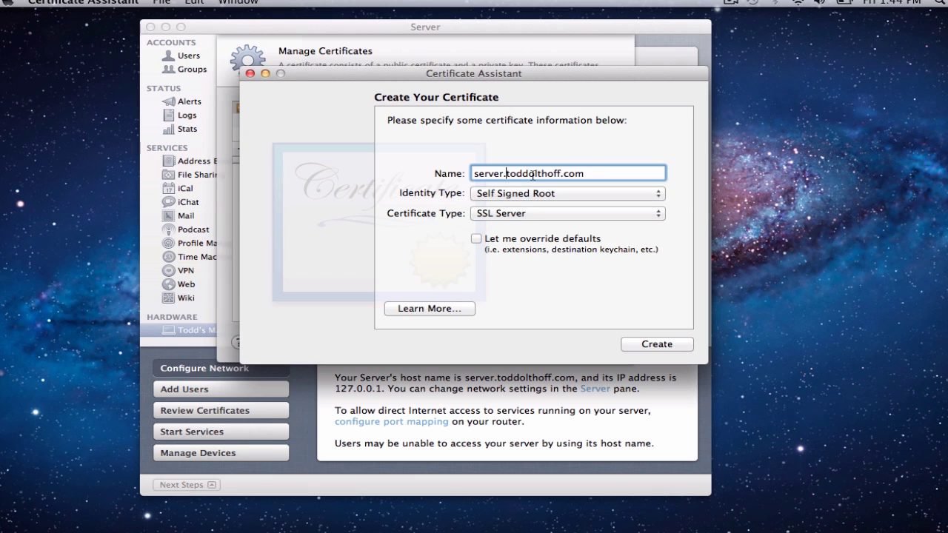
key("BackSpace")
key("BackSpace")
key("BackSpace")
key("BackSpace")
key("BackSpace")
key("BackSpace")
key("BackSpace")
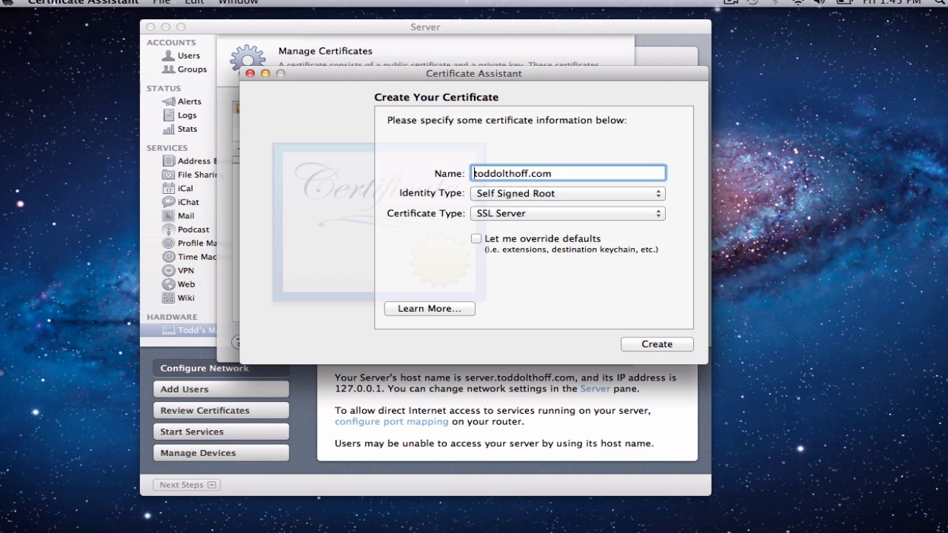
type("server.")
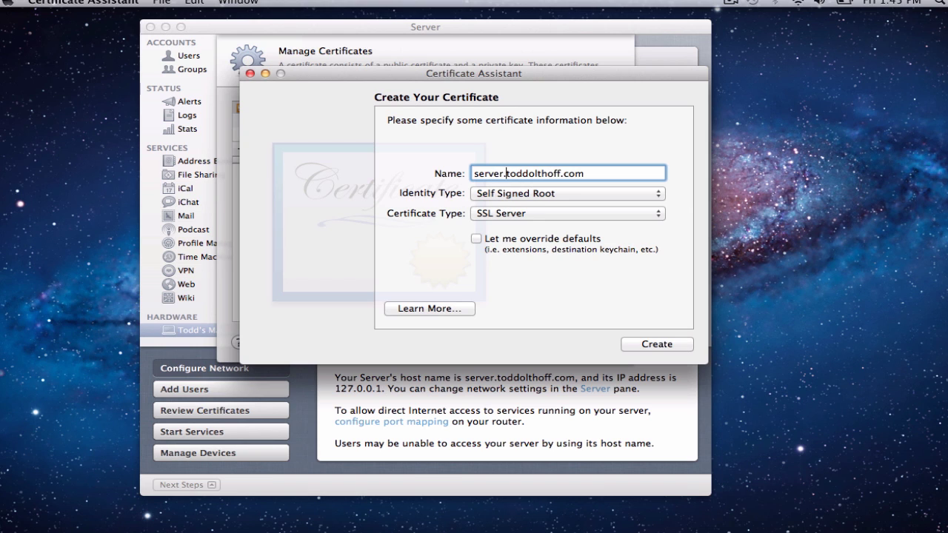
Create the self-signed SSL Server certificate for the server's host name and look through its details.
left_click(654, 344)
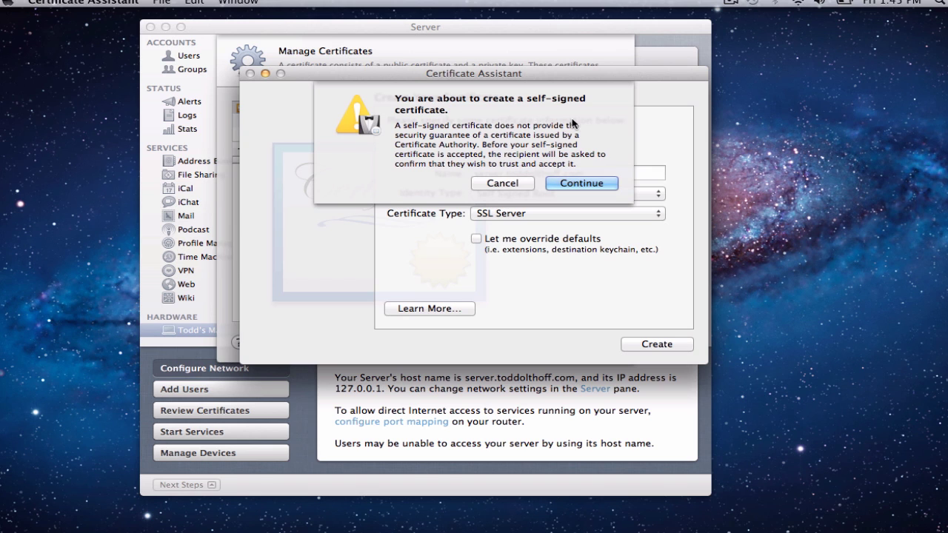
left_click(577, 183)
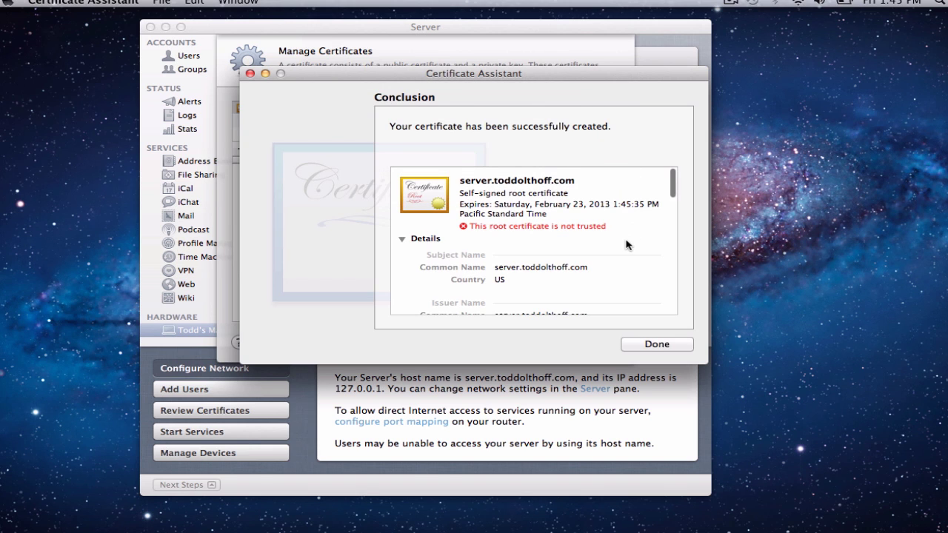
scroll(623, 245, "down", 5)
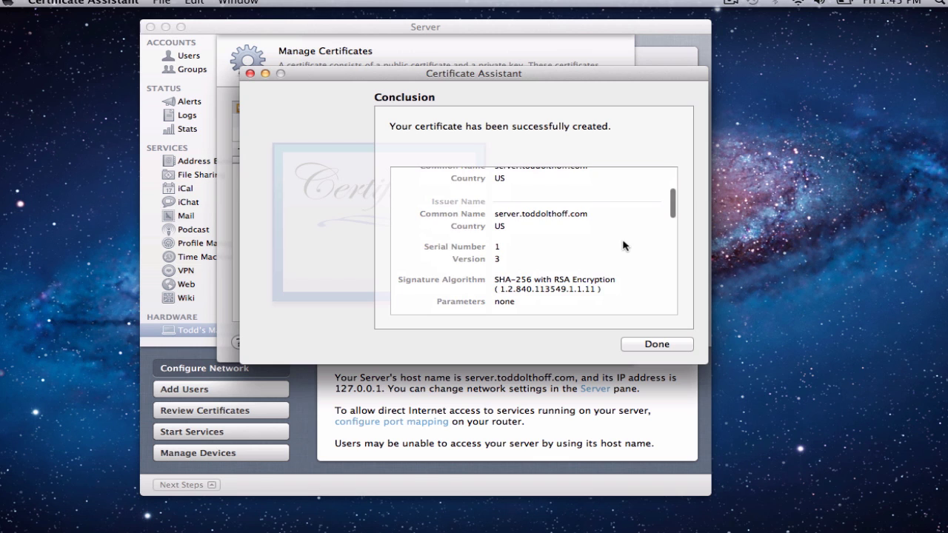
scroll(623, 245, "down", 3)
scroll(623, 245, "up", 8)
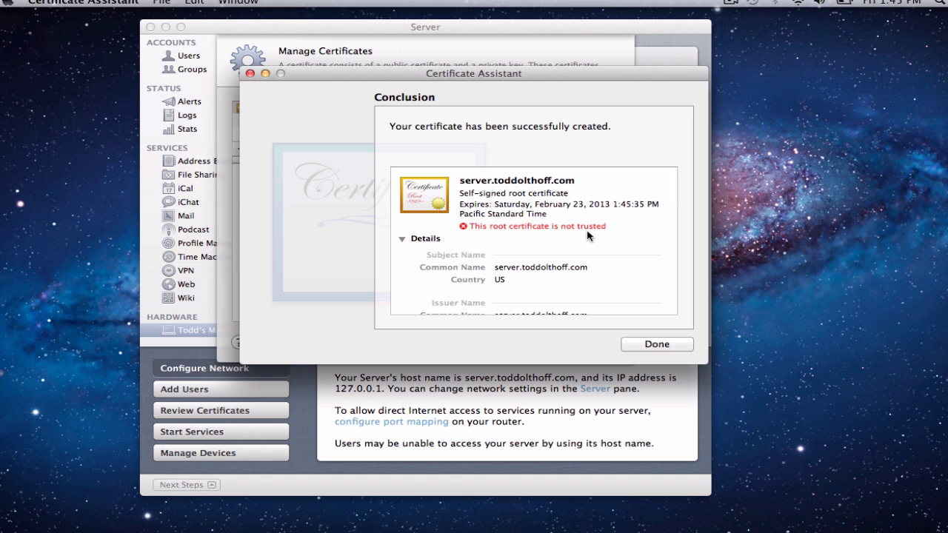
Finish the certificate creation, allow Server to export the key from the keychain, and accept the certificate list with the new certificate selected.
left_click(652, 347)
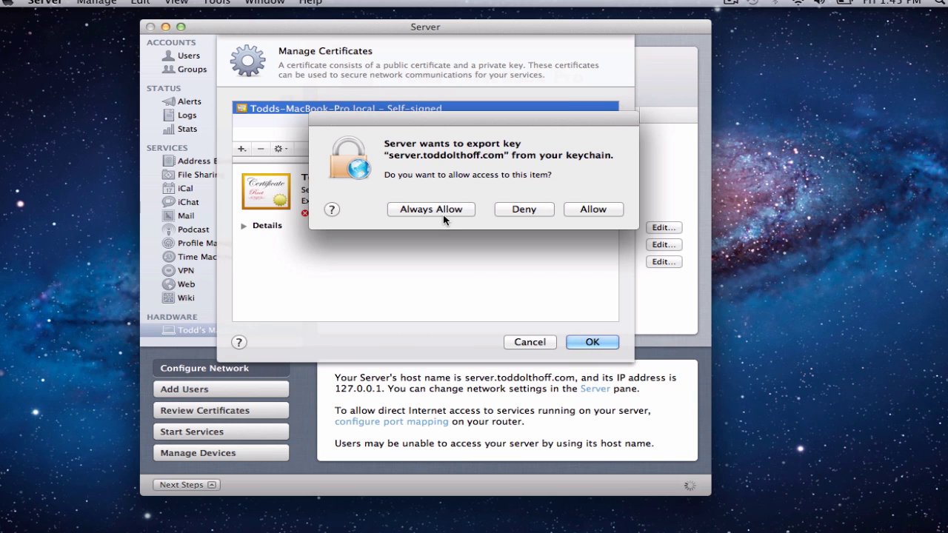
left_click(596, 213)
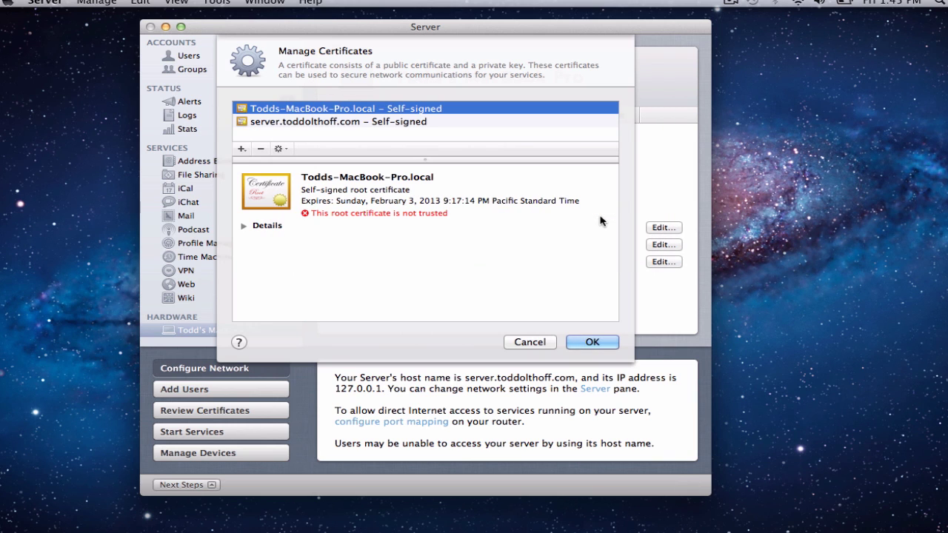
left_click(327, 125)
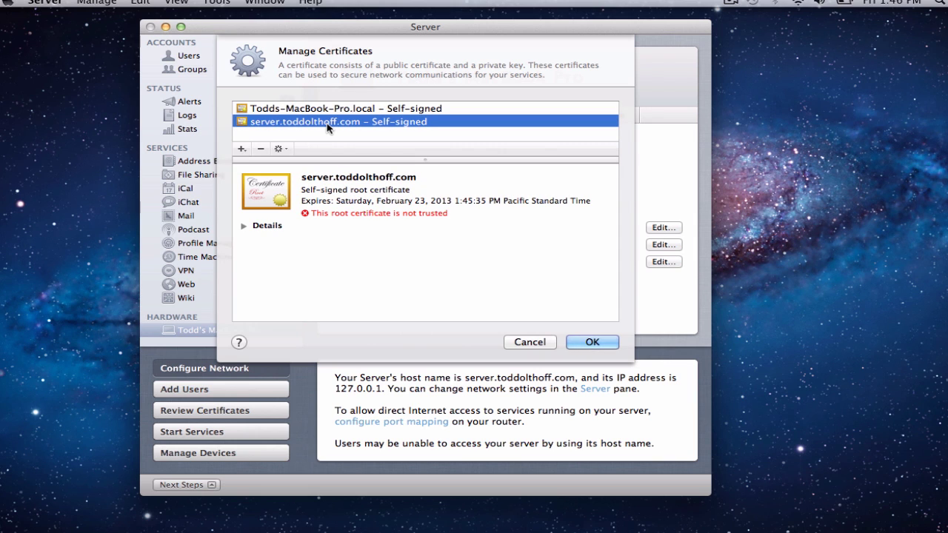
left_click(593, 342)
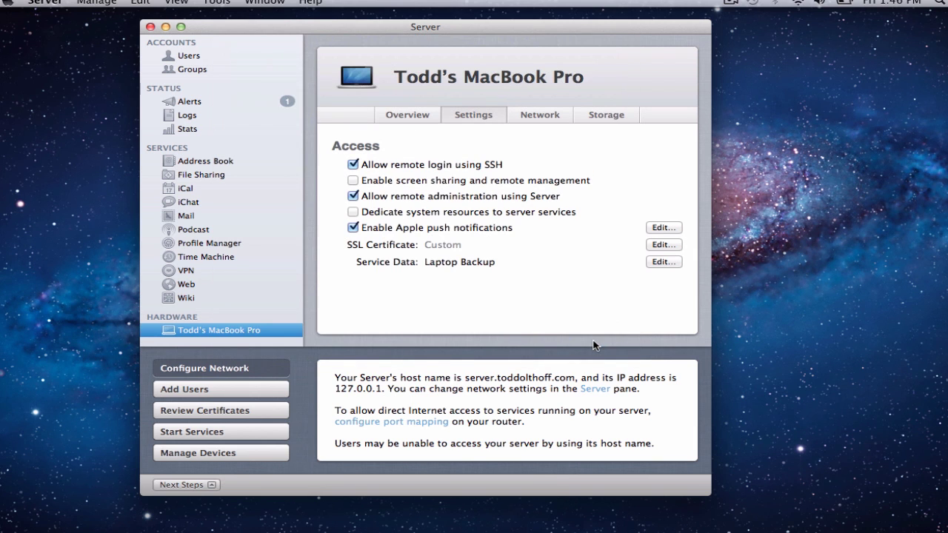
Set the SSL certificate for all services to the new self-signed host name certificate, and show the Review Certificates guidance.
left_click(661, 246)
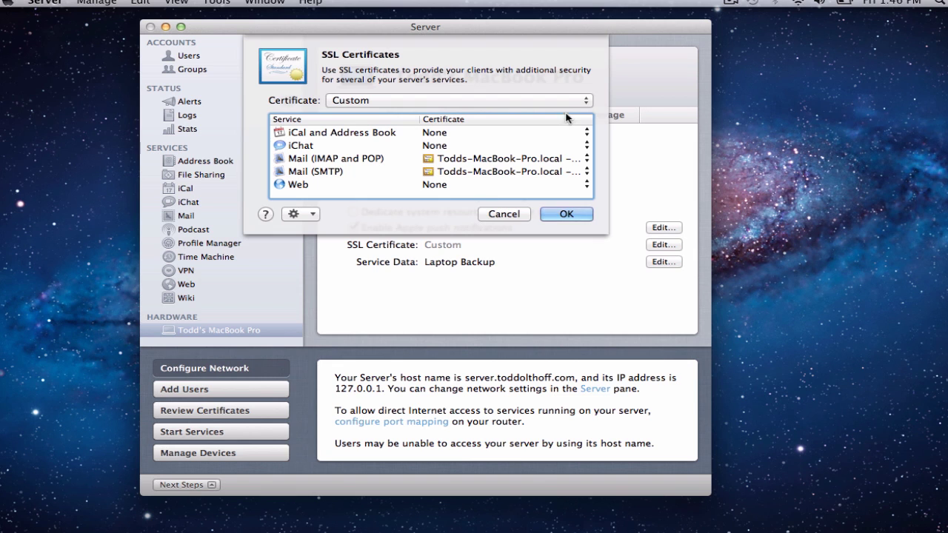
left_click(589, 101)
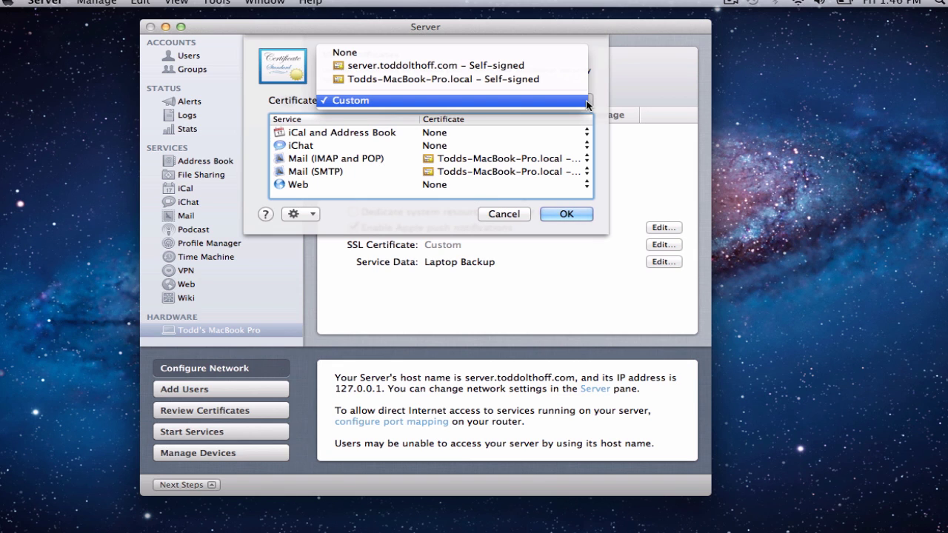
left_click(555, 65)
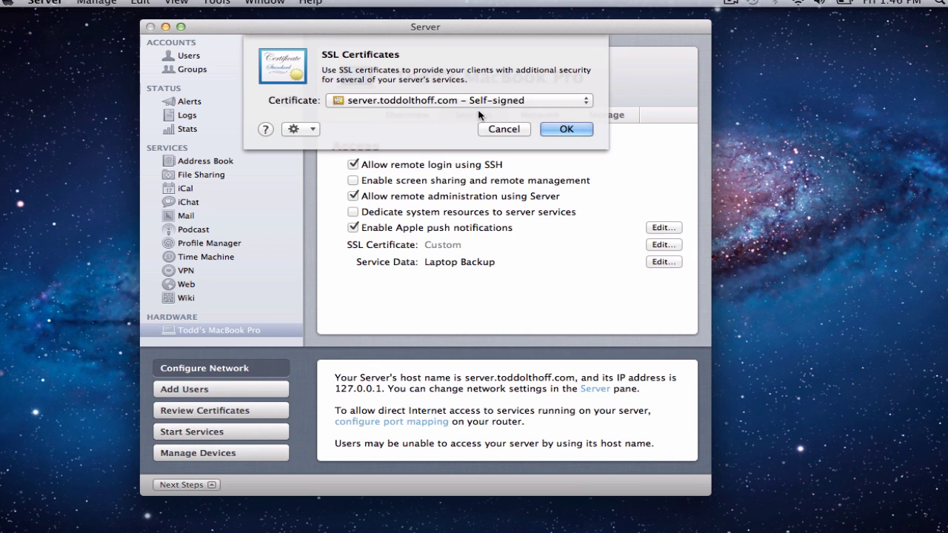
left_click(567, 130)
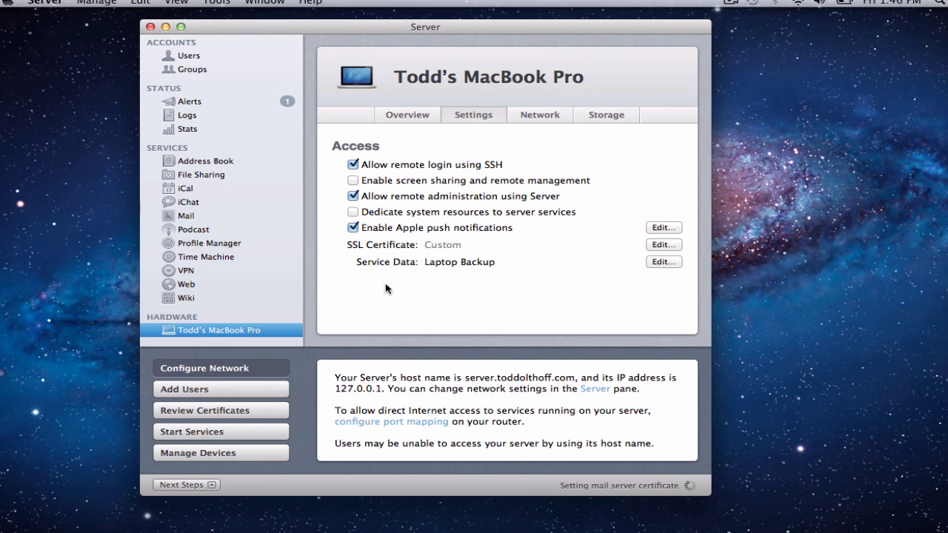
left_click(214, 413)
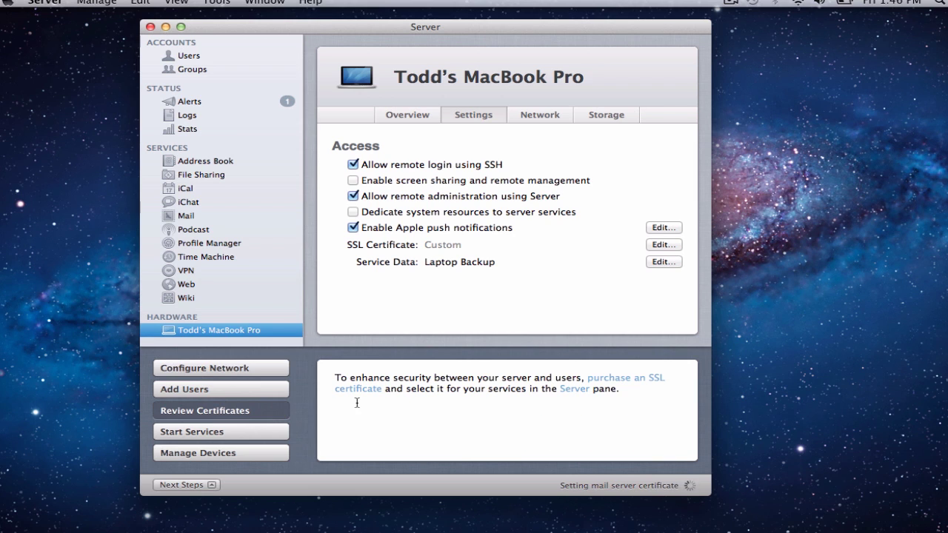